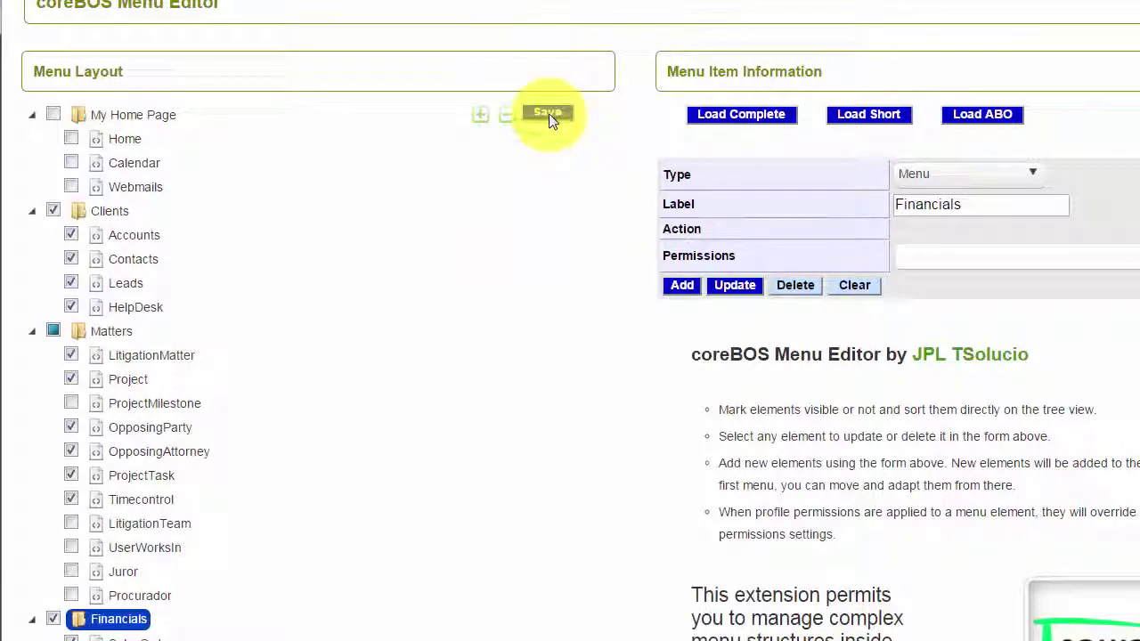
# Save the menu layout and start a new record in the Services module
pyautogui.click(548, 114)
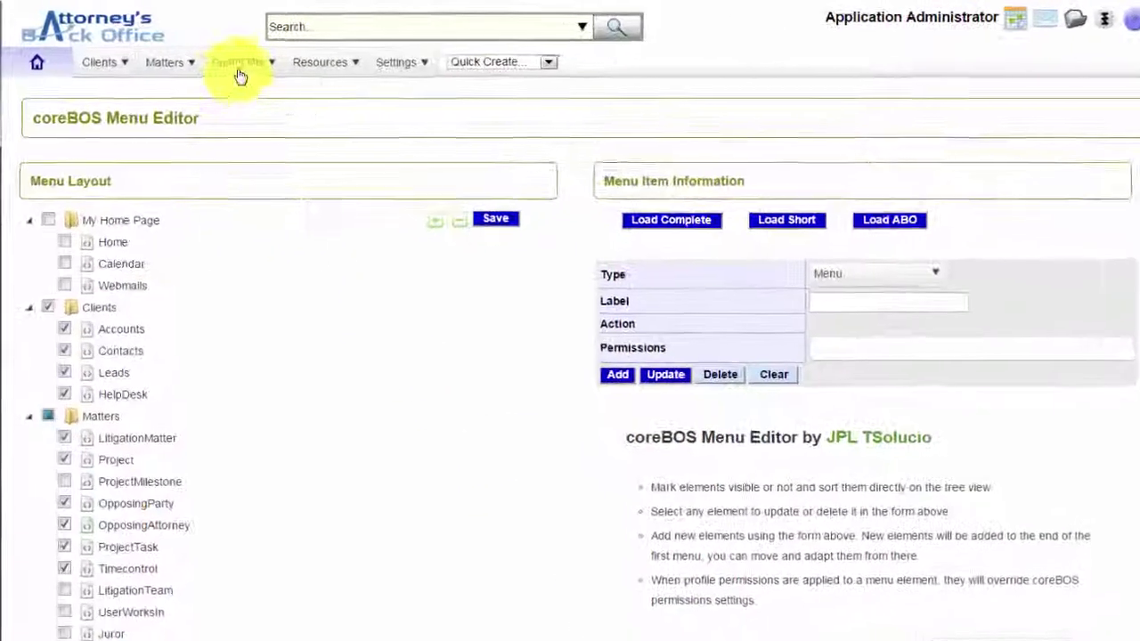
pyautogui.moveTo(238, 71)
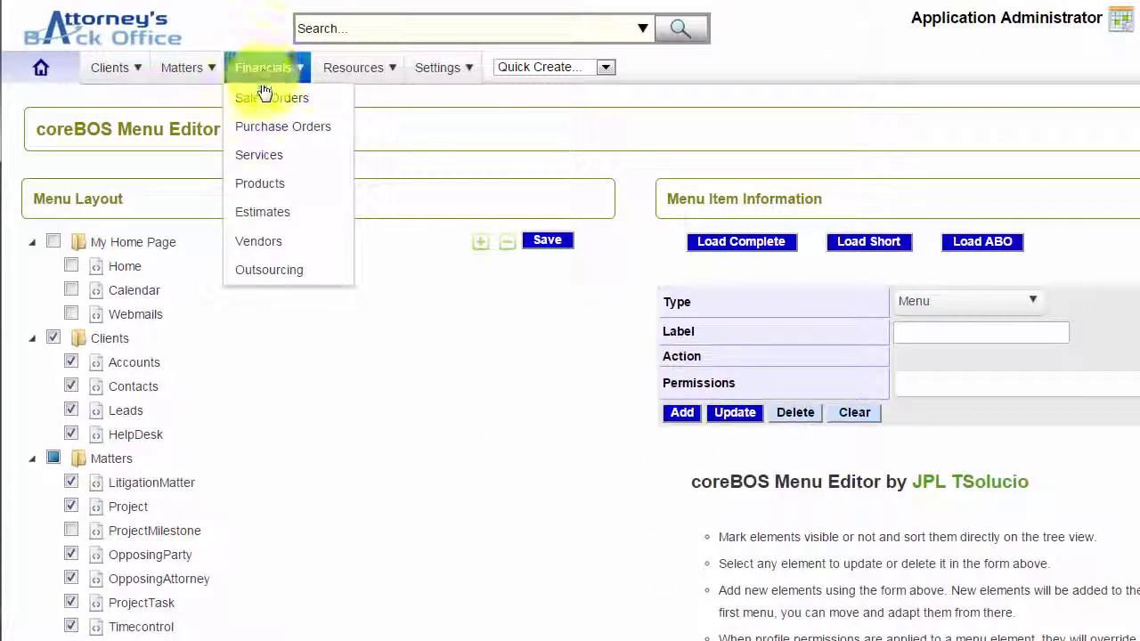
pyautogui.click(267, 157)
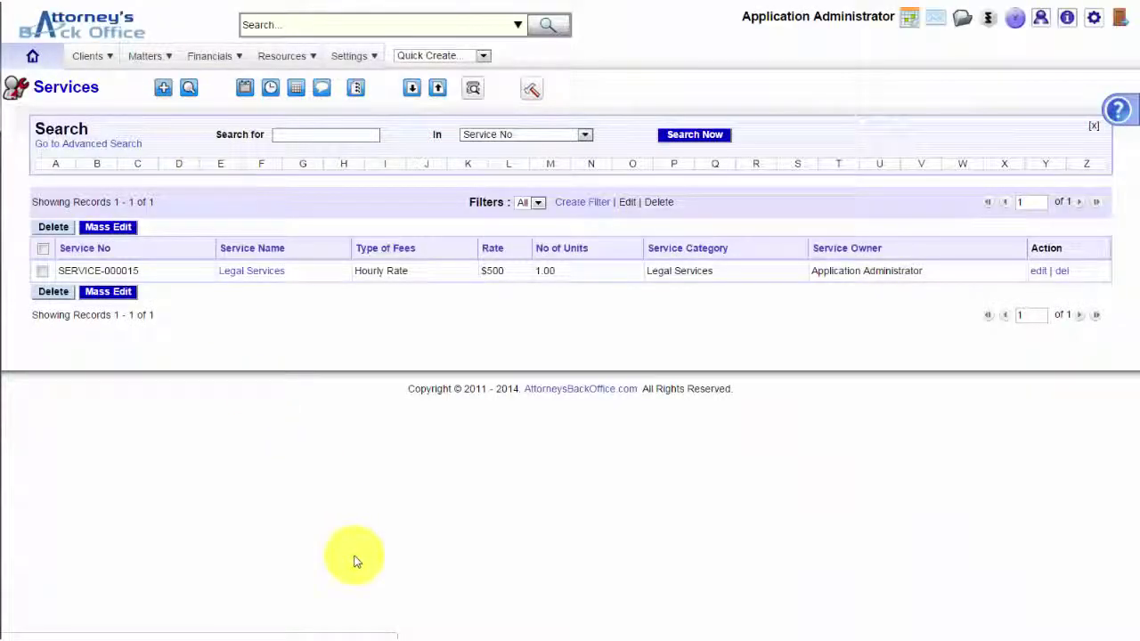
pyautogui.click(162, 88)
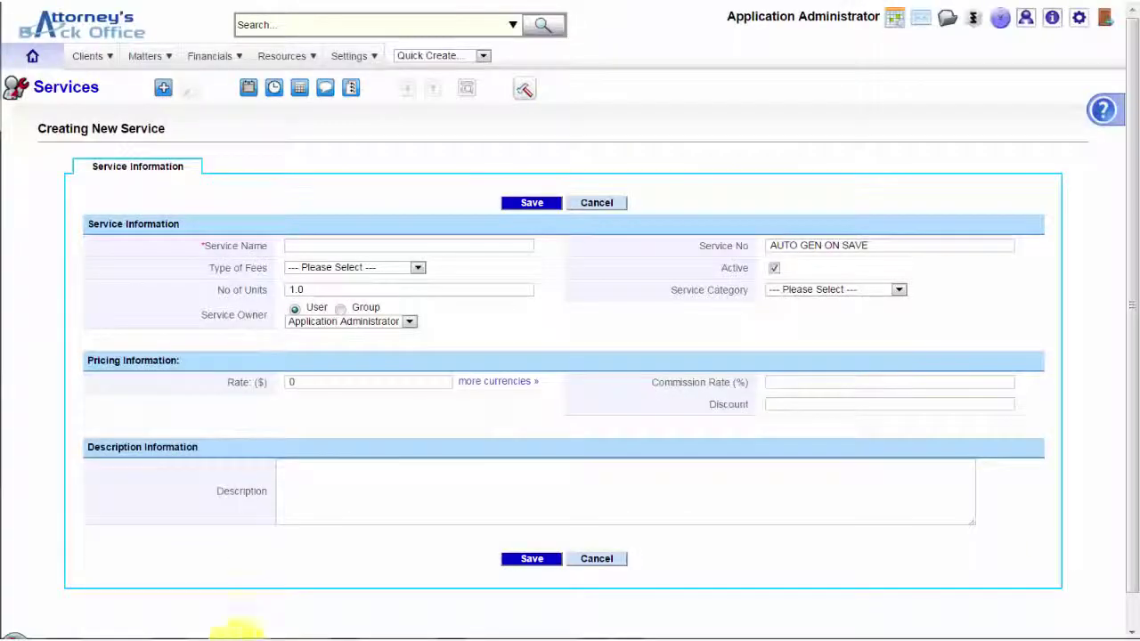
# Name the new service Paralegal Services, with Hourly Rate as the type of fees and Info User Paralegal as the service owner
pyautogui.click(304, 244)
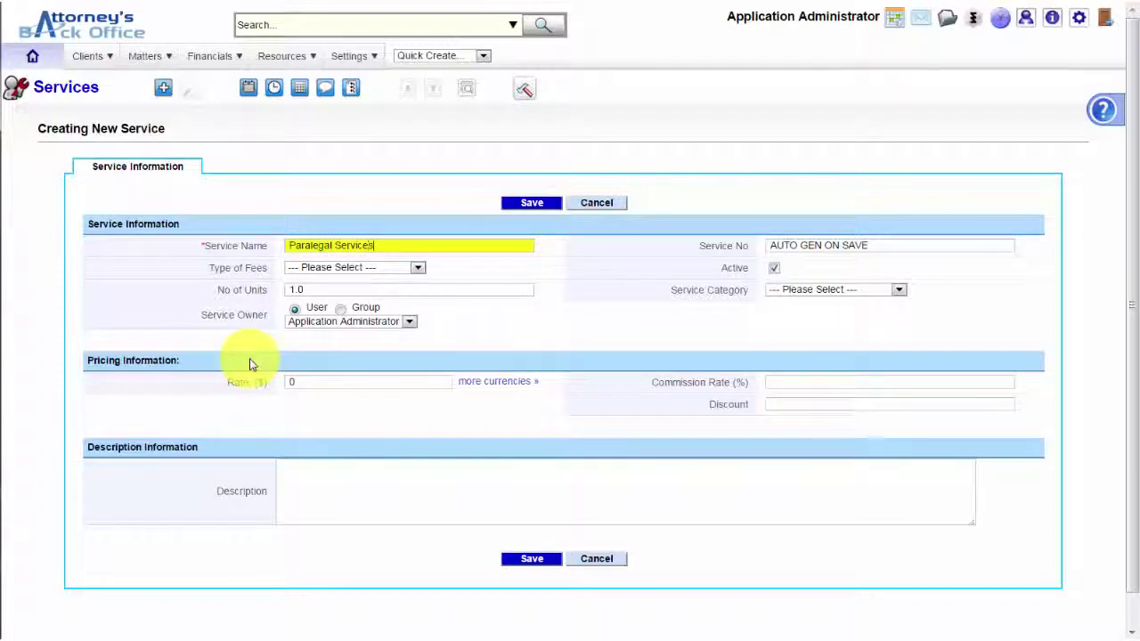
pyautogui.click(417, 268)
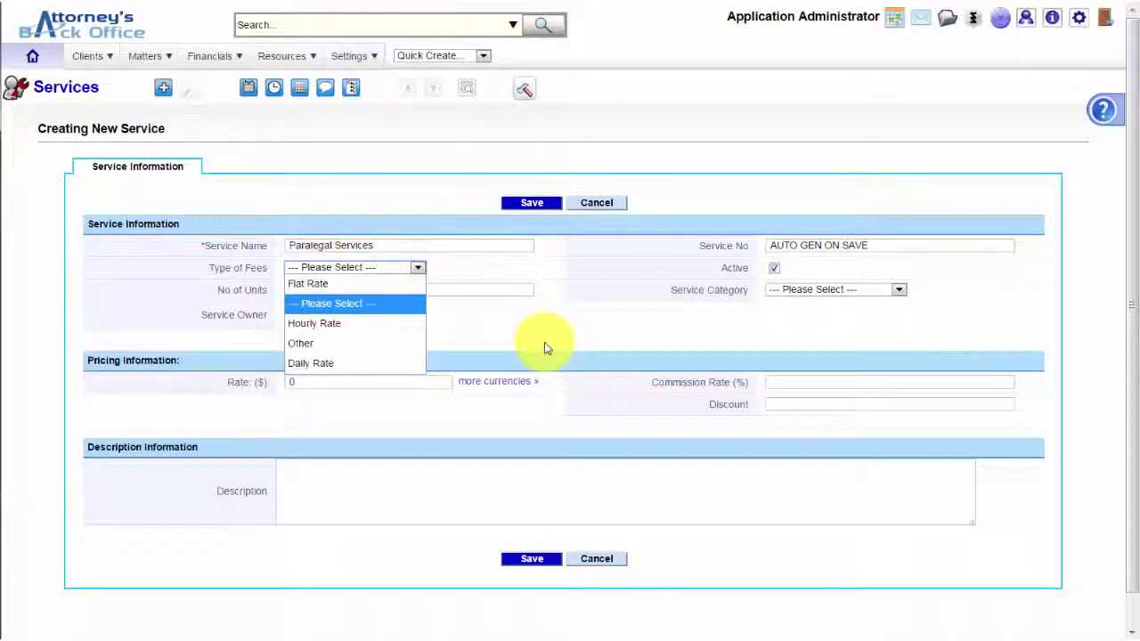
pyautogui.click(394, 325)
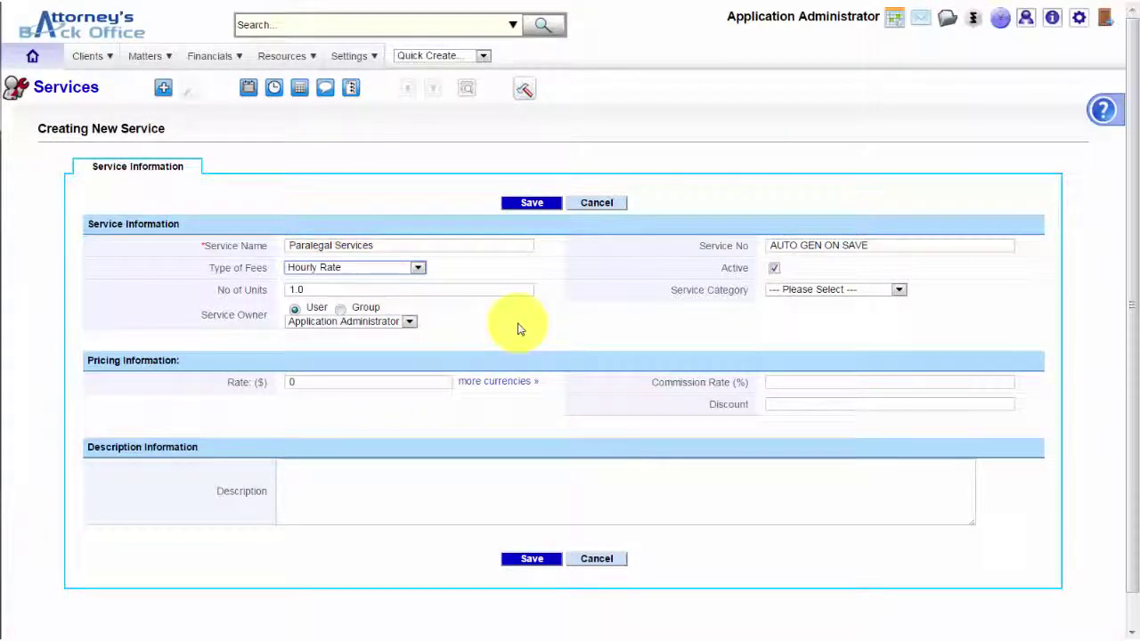
pyautogui.click(409, 322)
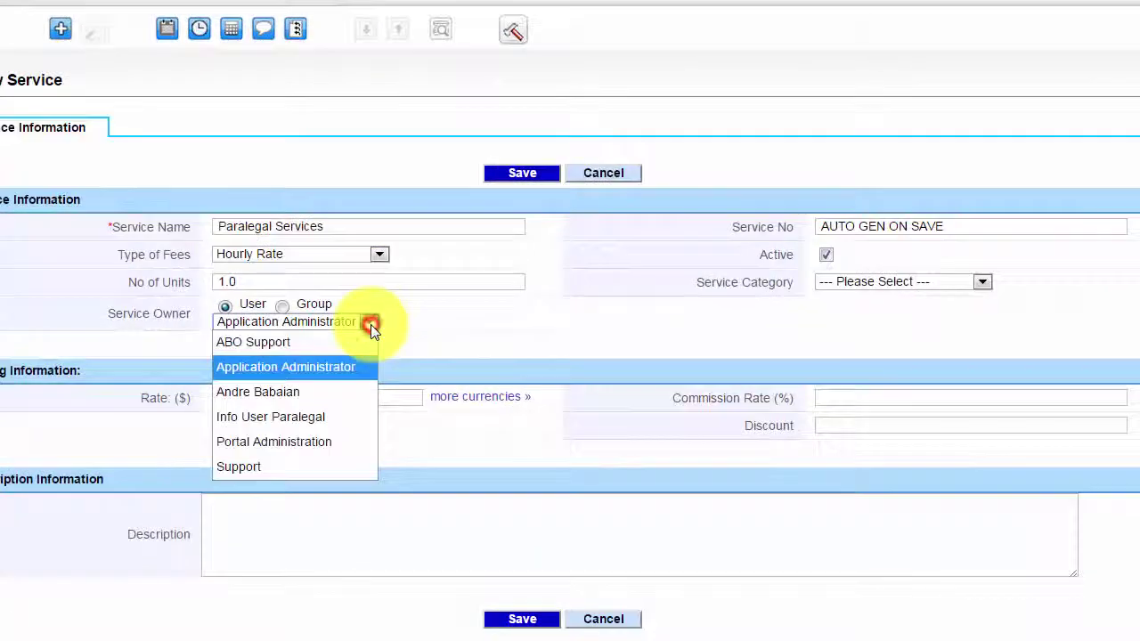
pyautogui.click(344, 417)
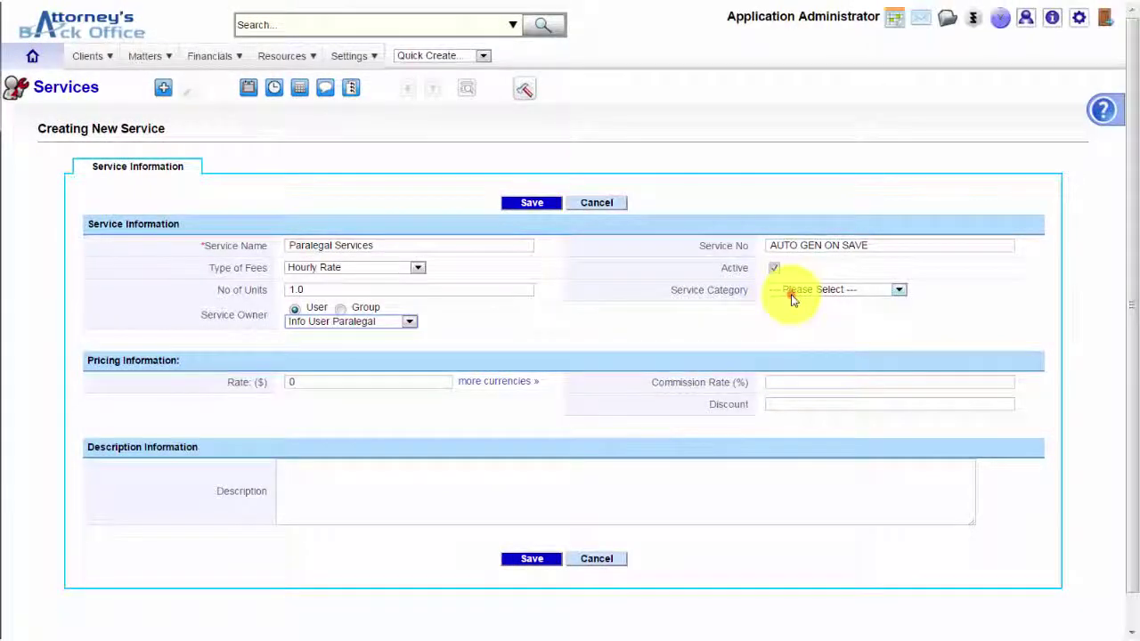
# Set the service category to Paralegal Services, the rate to 100.00 and the description to "Paralegal Services", and save the service
pyautogui.click(792, 294)
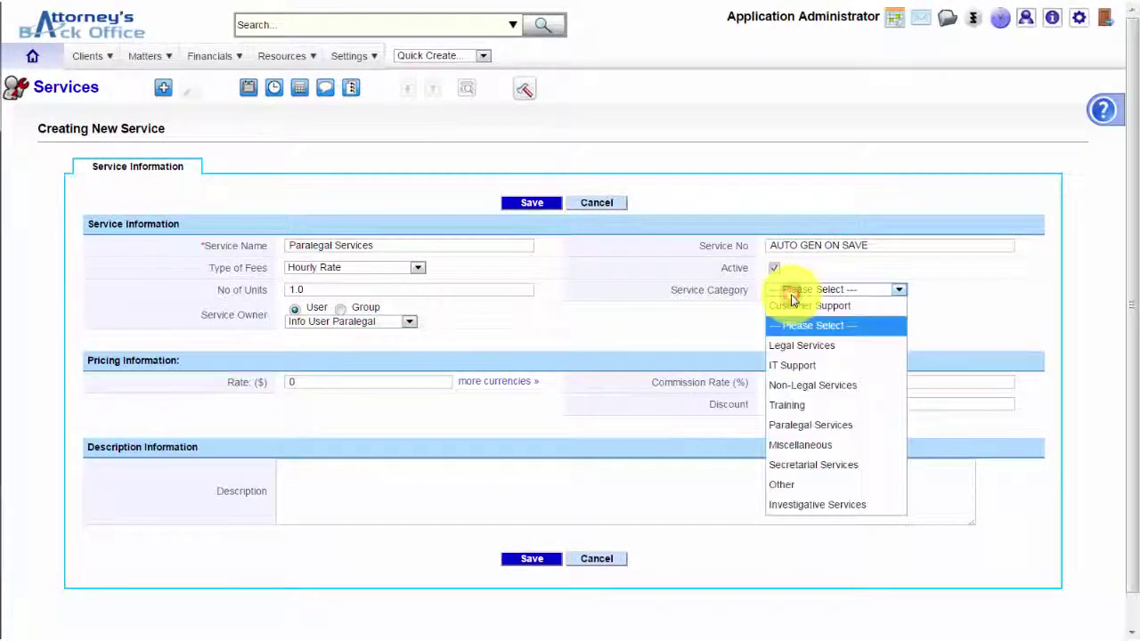
pyautogui.click(812, 428)
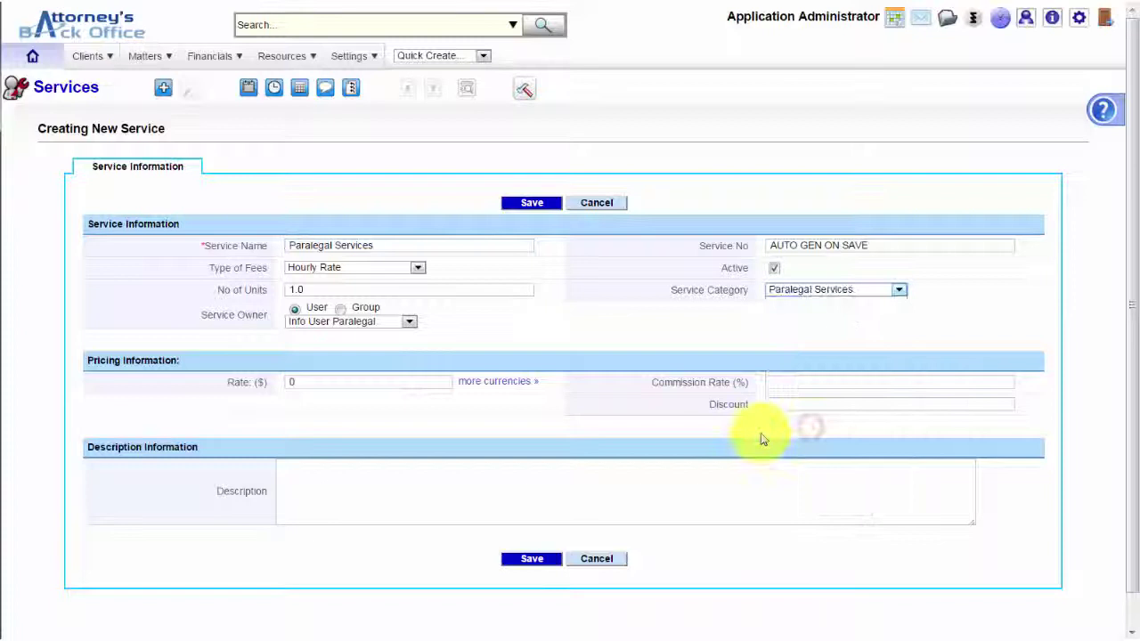
pyautogui.click(305, 382)
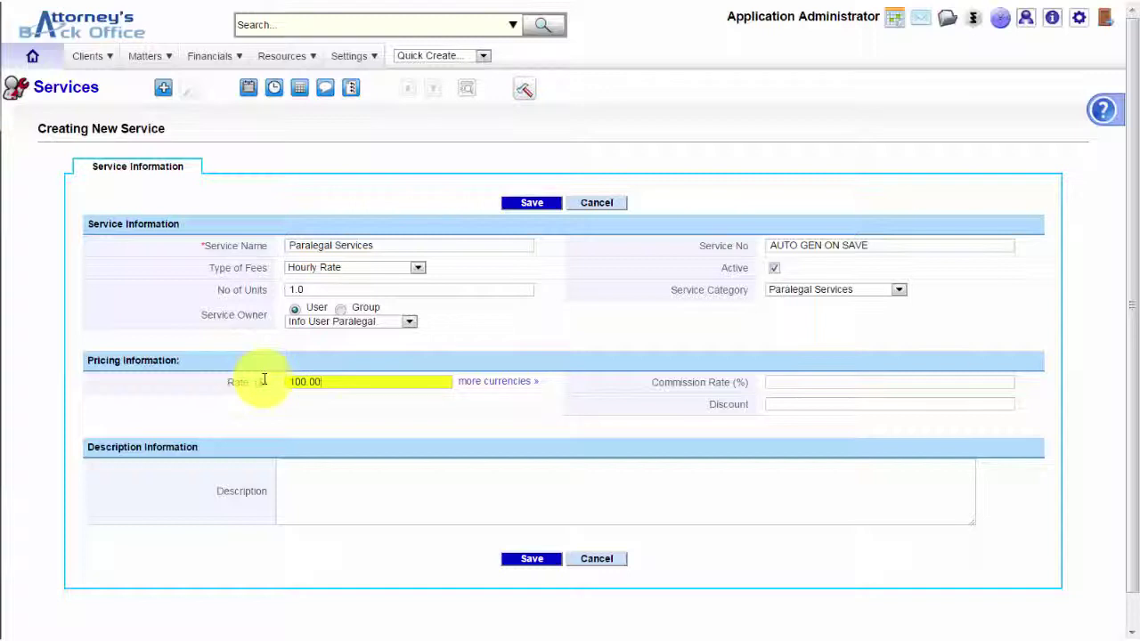
pyautogui.click(398, 487)
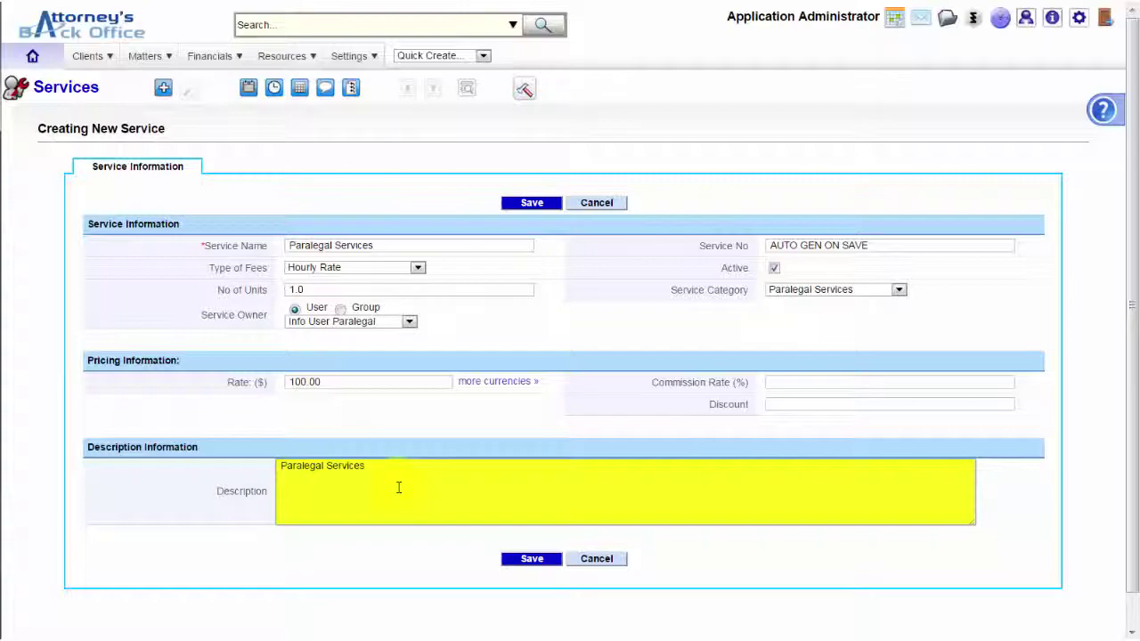
pyautogui.click(531, 201)
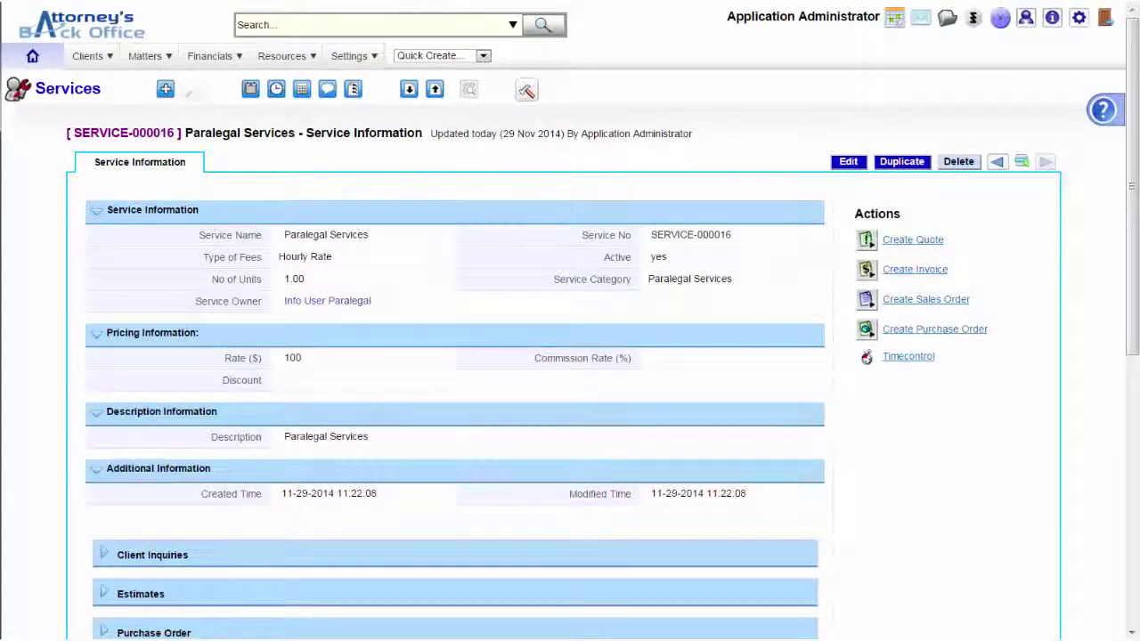
pyautogui.moveTo(1128, 301)
pyautogui.mouseDown()
pyautogui.moveTo(1136, 414)
pyautogui.moveTo(1123, 407)
pyautogui.moveTo(1134, 305)
pyautogui.mouseUp()
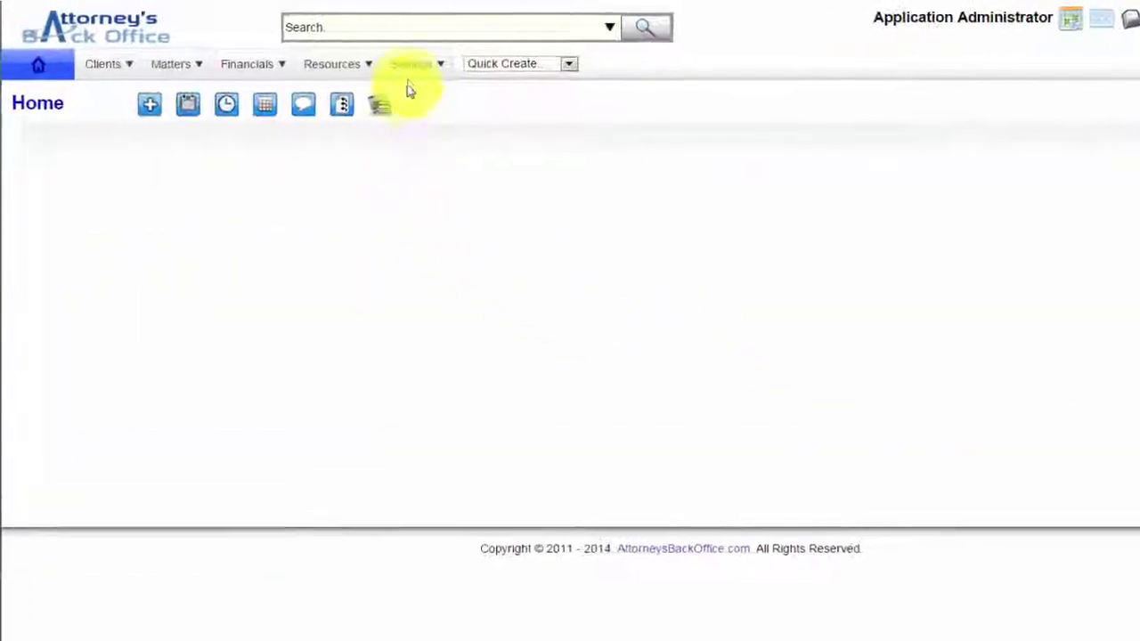
# Open the user details of Info User Paralegal from the users list and check the Default TC Product/Service field
pyautogui.click(408, 73)
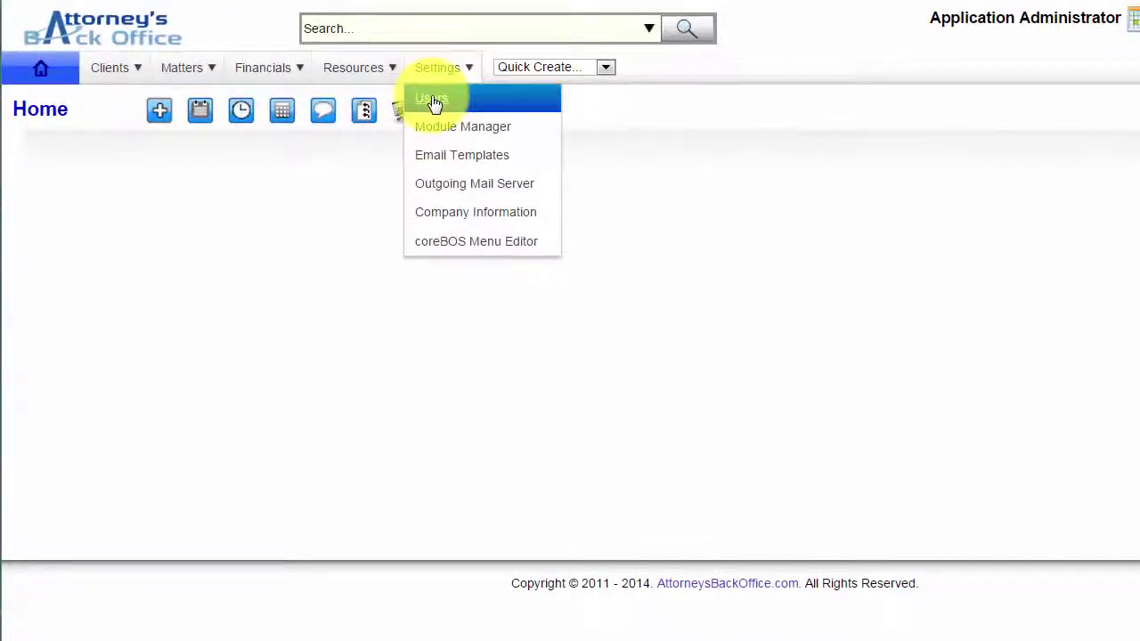
pyautogui.click(434, 102)
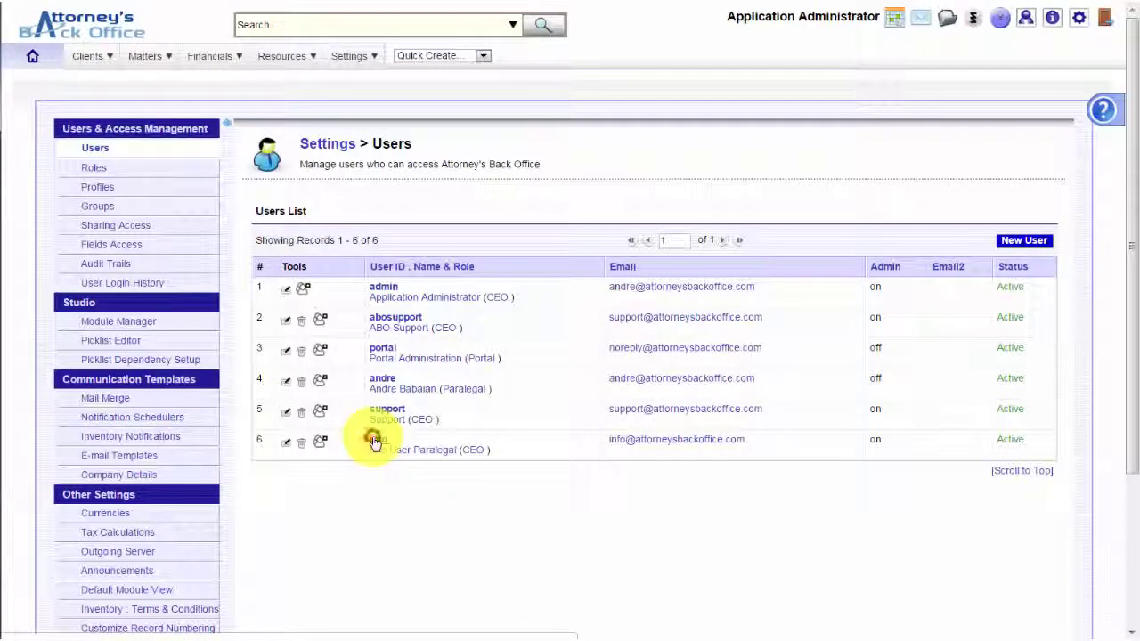
pyautogui.click(374, 442)
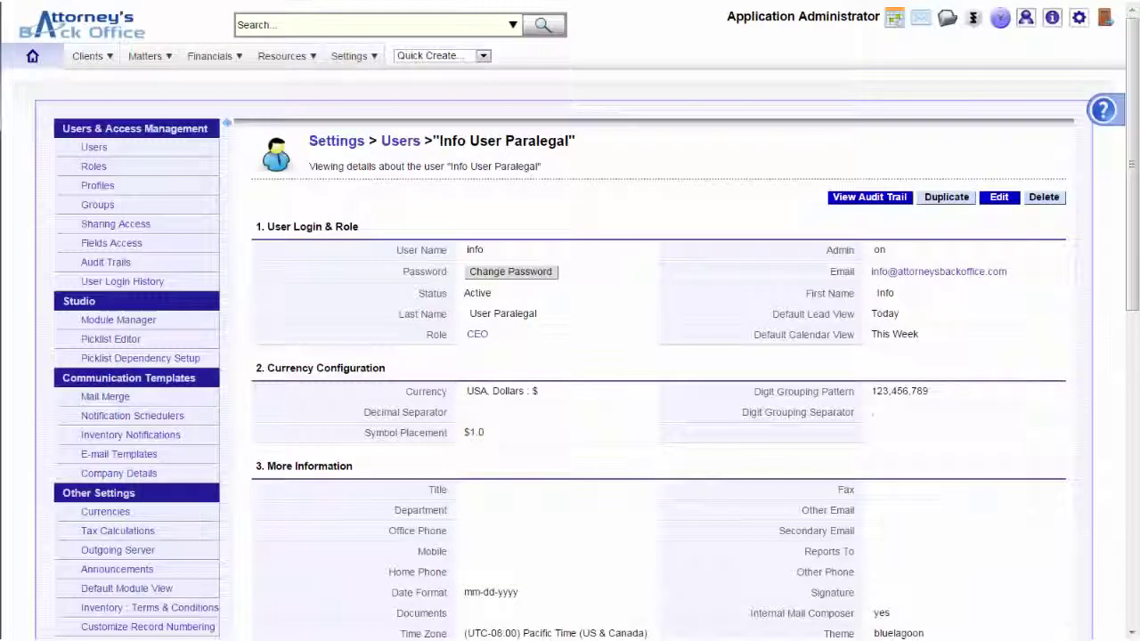
pyautogui.moveTo(1133, 319); pyautogui.dragTo(1132, 450)
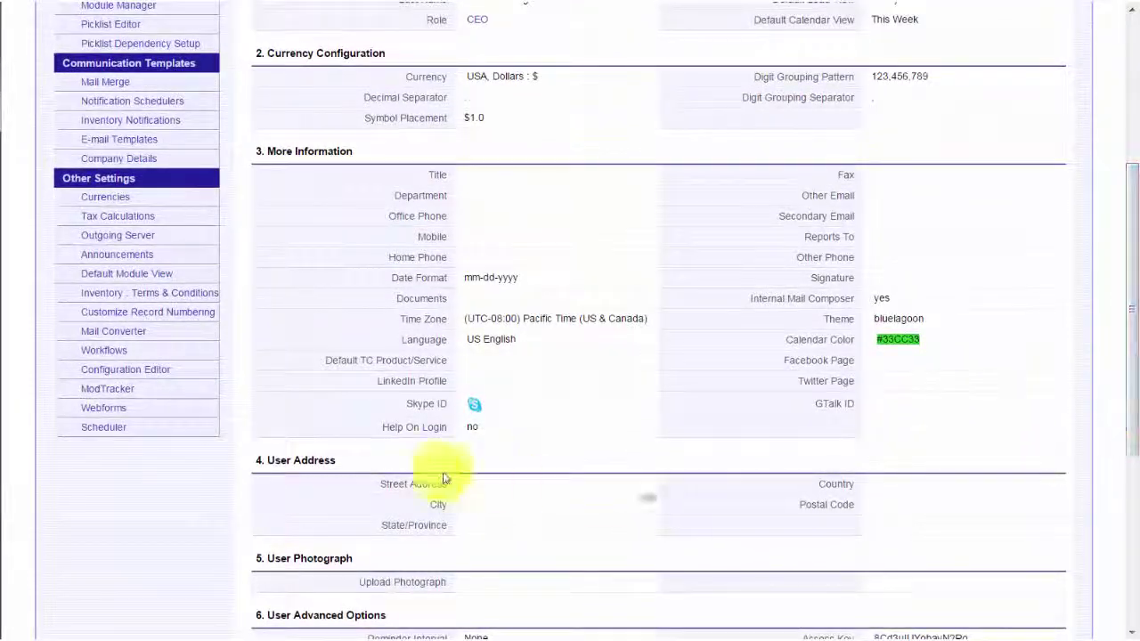
pyautogui.moveTo(395, 362); pyautogui.dragTo(437, 363)
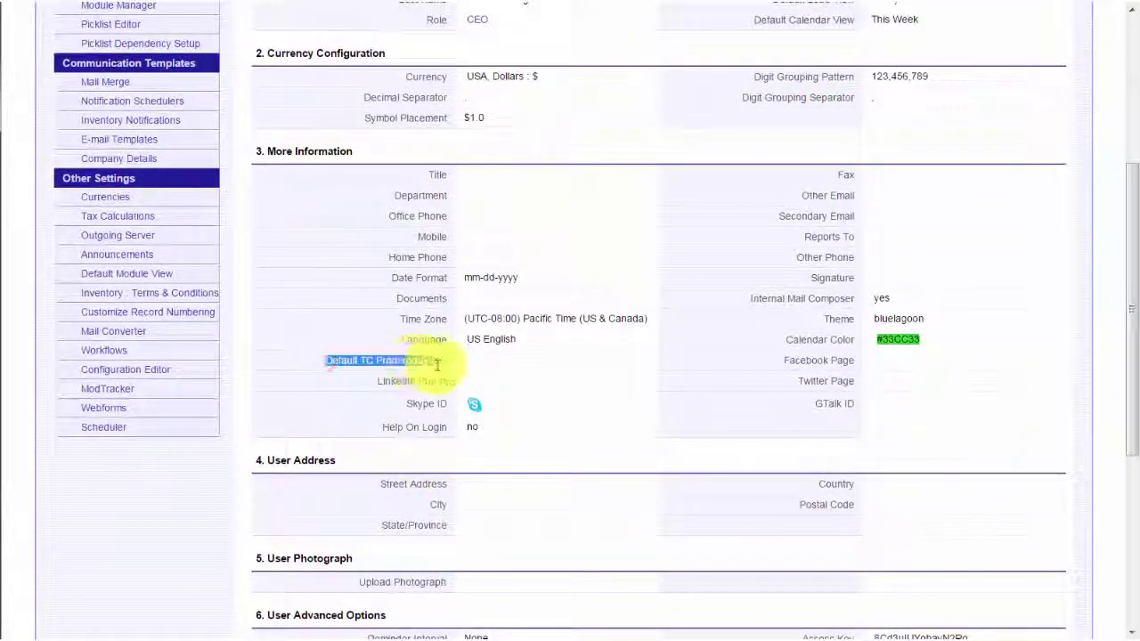
pyautogui.click(448, 369)
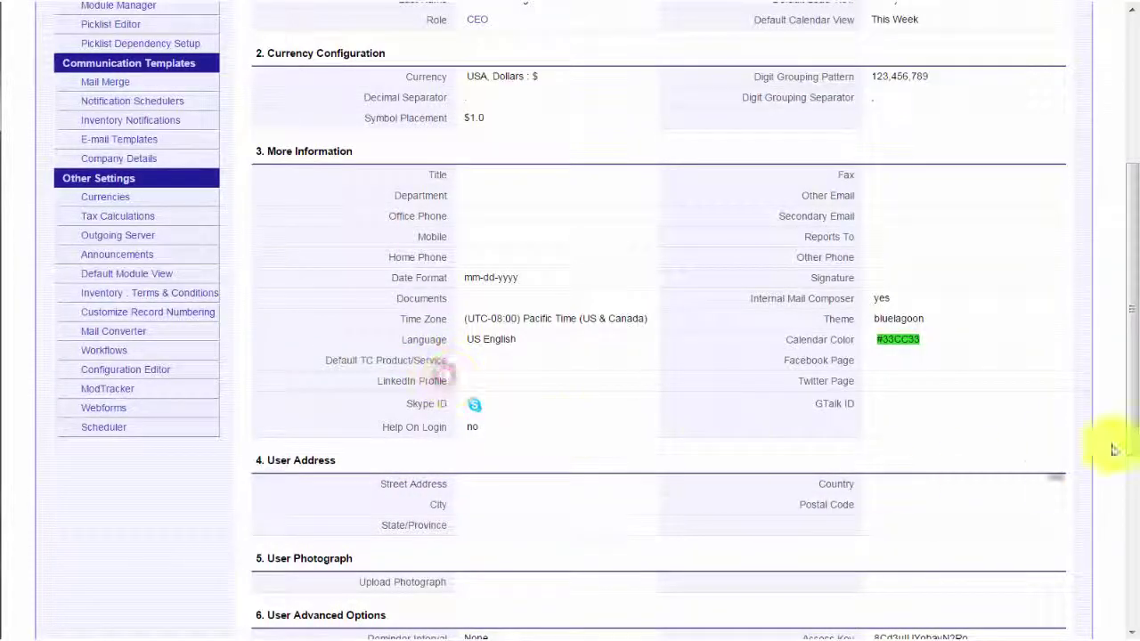
pyautogui.moveTo(1136, 448); pyautogui.dragTo(1122, 241)
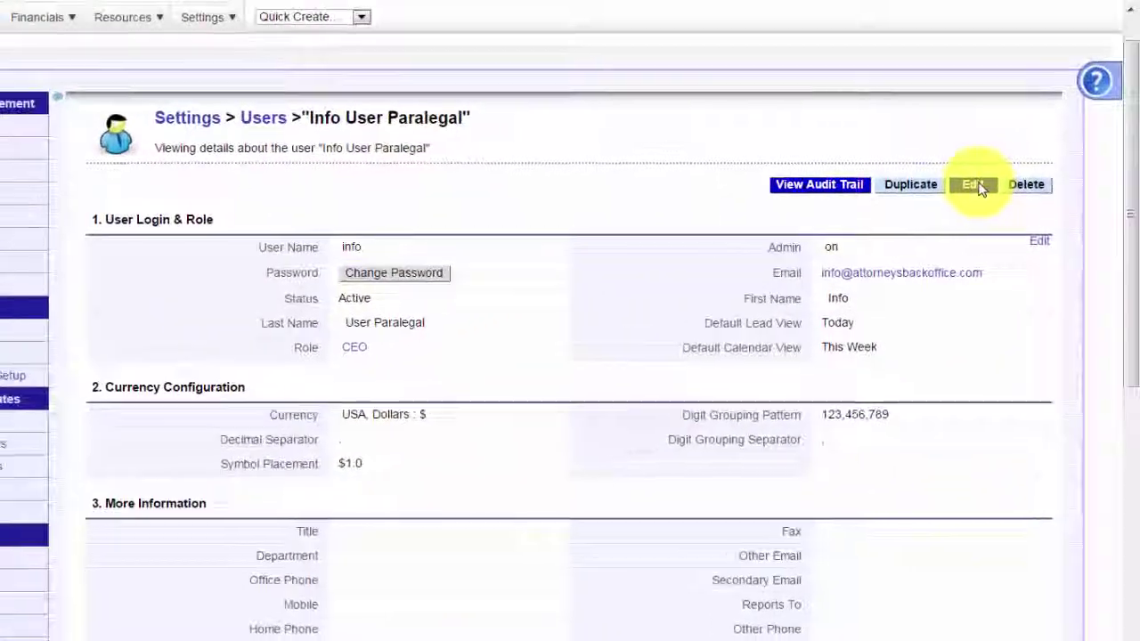
# Set the Default TC Product/Service of Info User Paralegal to the Paralegal Services service and save the user
pyautogui.click(976, 187)
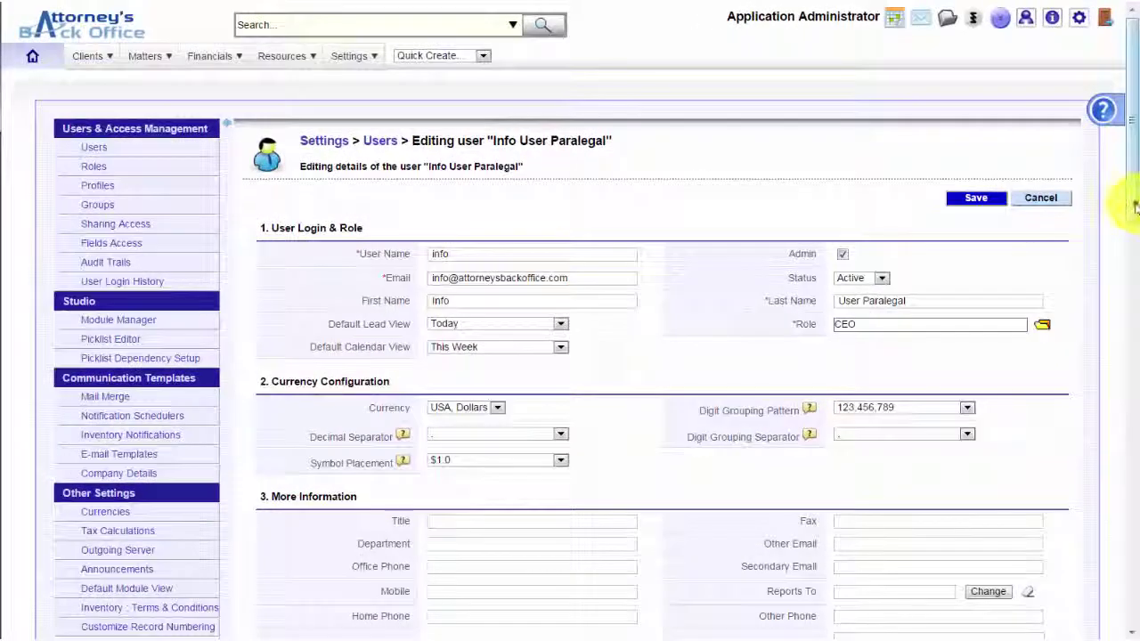
pyautogui.moveTo(1127, 294); pyautogui.dragTo(1131, 403)
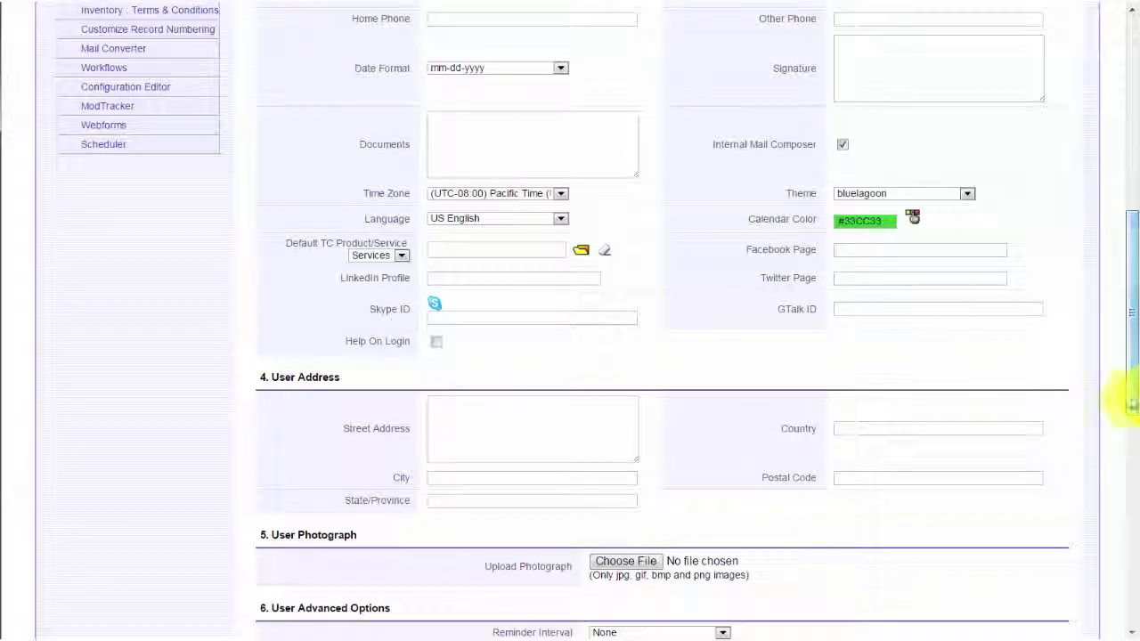
pyautogui.click(580, 252)
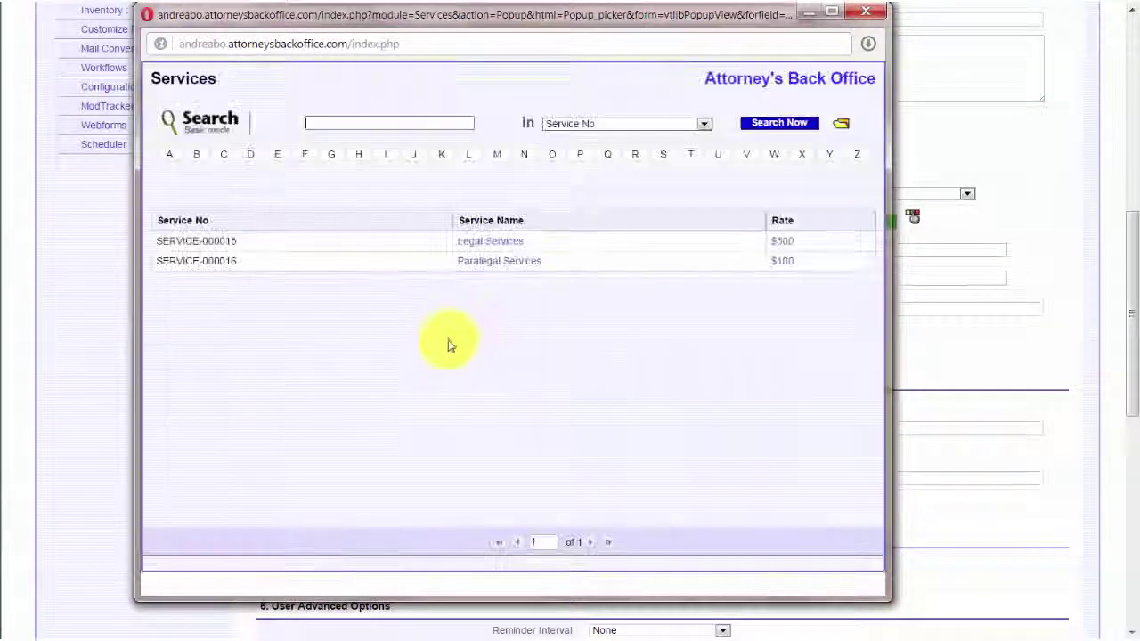
pyautogui.click(492, 262)
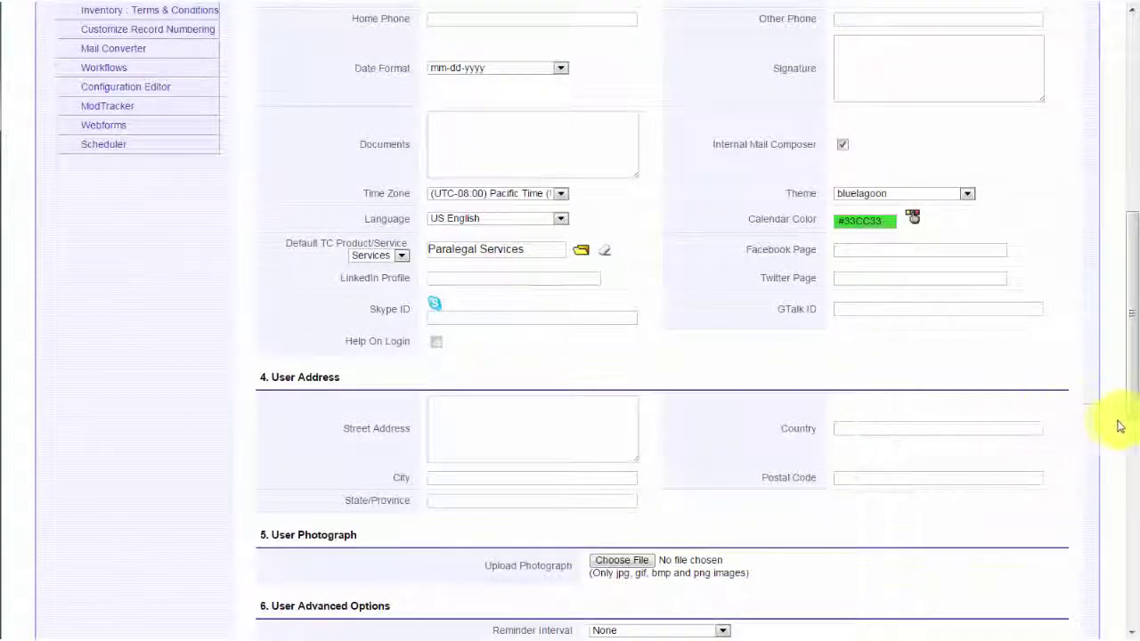
pyautogui.moveTo(1129, 412); pyautogui.dragTo(1118, 233)
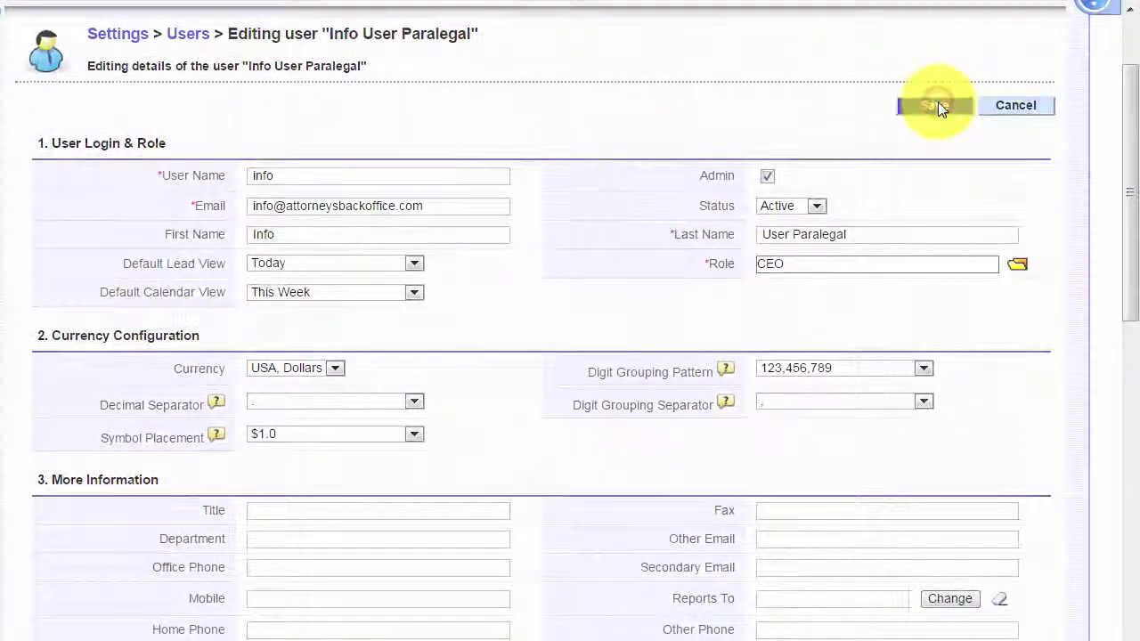
pyautogui.click(972, 89)
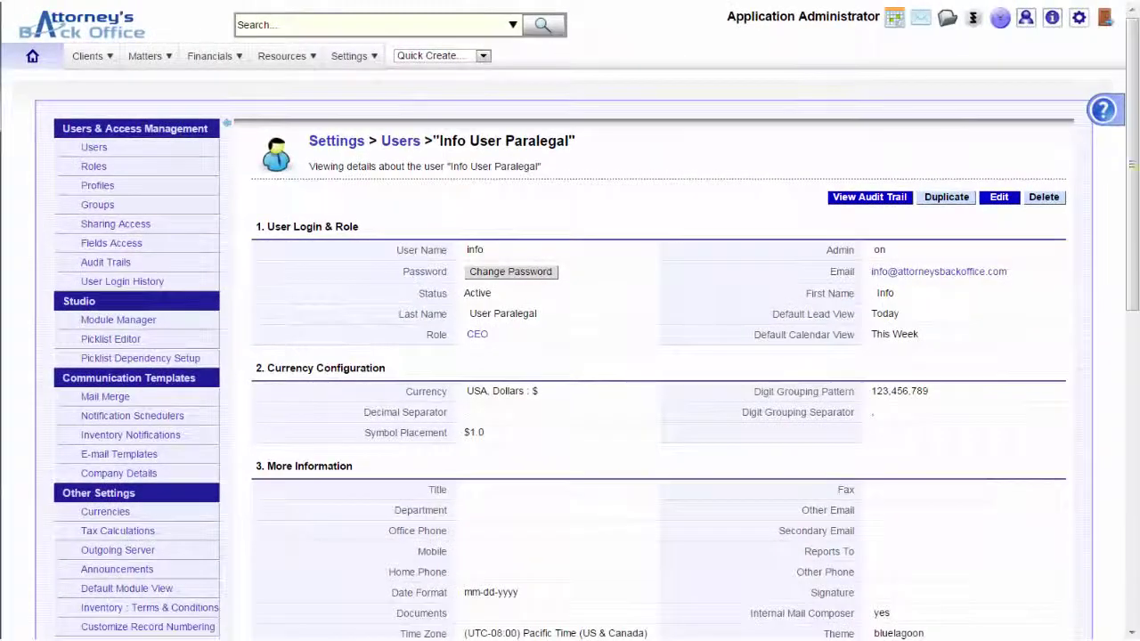
# Review the default service saved on the user's details and open its linked service record
pyautogui.moveTo(1120, 204); pyautogui.dragTo(1134, 379)
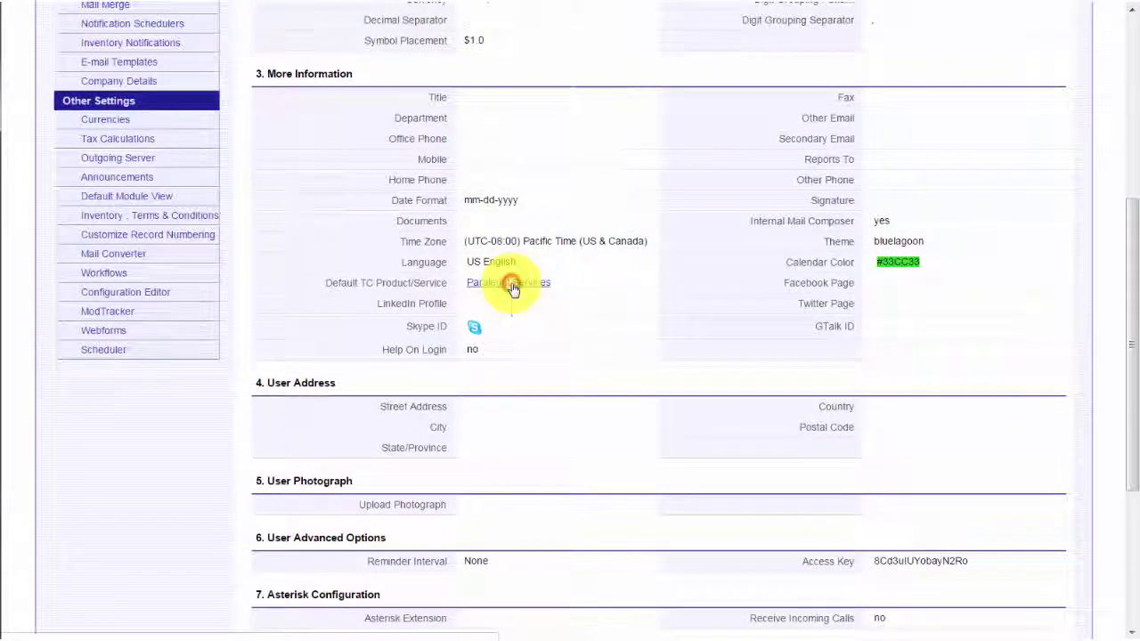
pyautogui.click(511, 284)
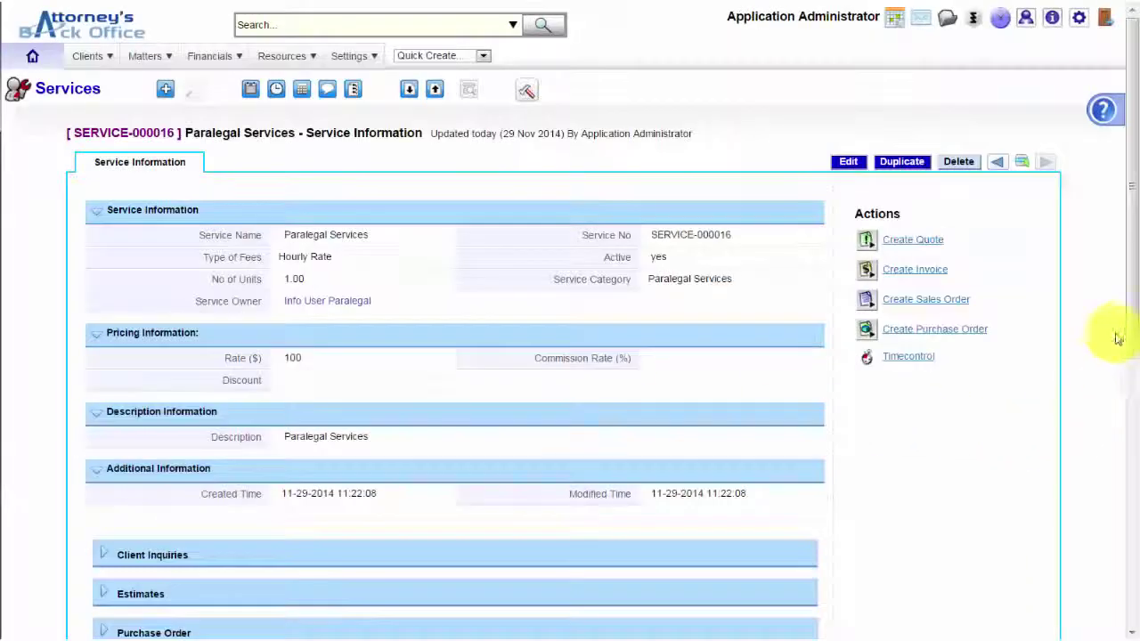
pyautogui.moveTo(1132, 331)
pyautogui.mouseDown()
pyautogui.moveTo(1133, 410)
pyautogui.moveTo(1120, 339)
pyautogui.moveTo(1130, 317)
pyautogui.mouseUp()
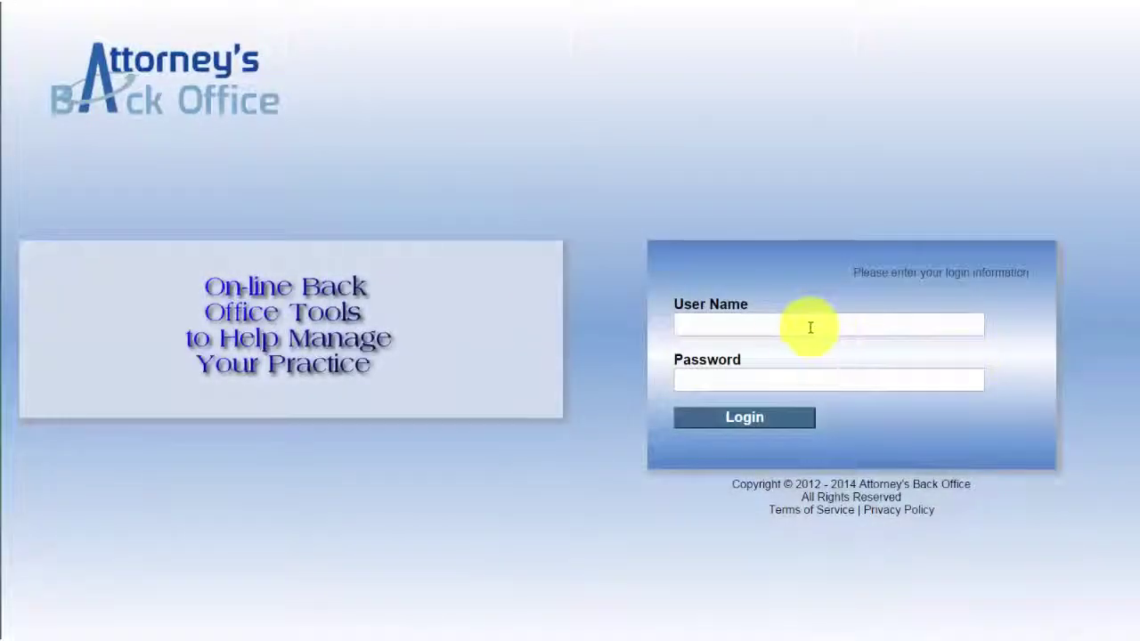
# Log in as the paralegal user by entering the user name and the account password
pyautogui.click(785, 329)
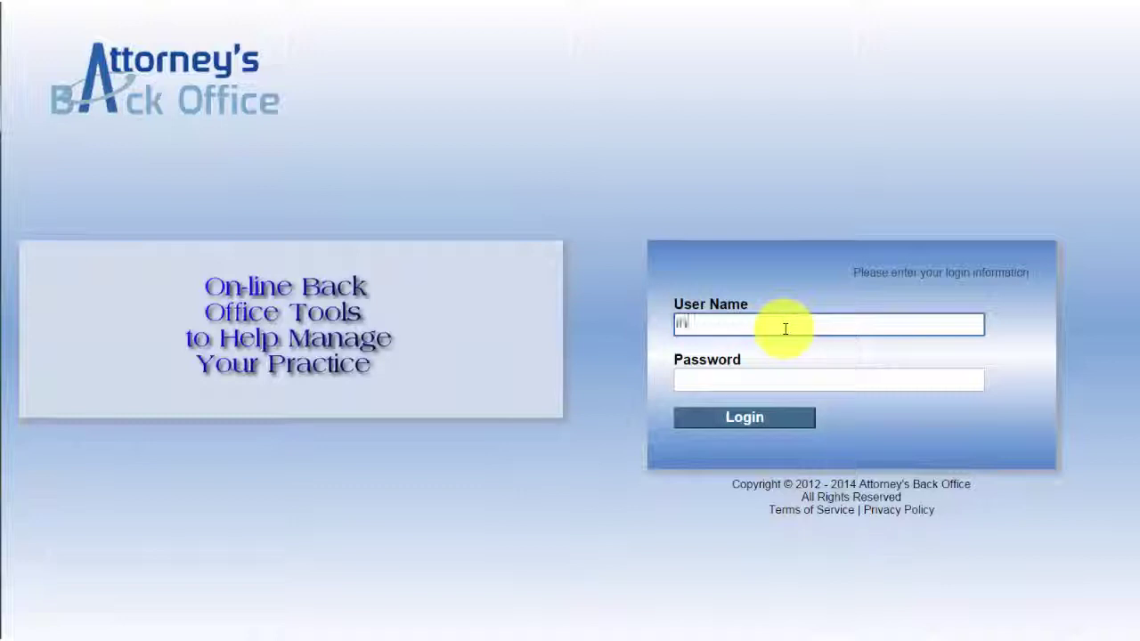
pyautogui.press('Tab')
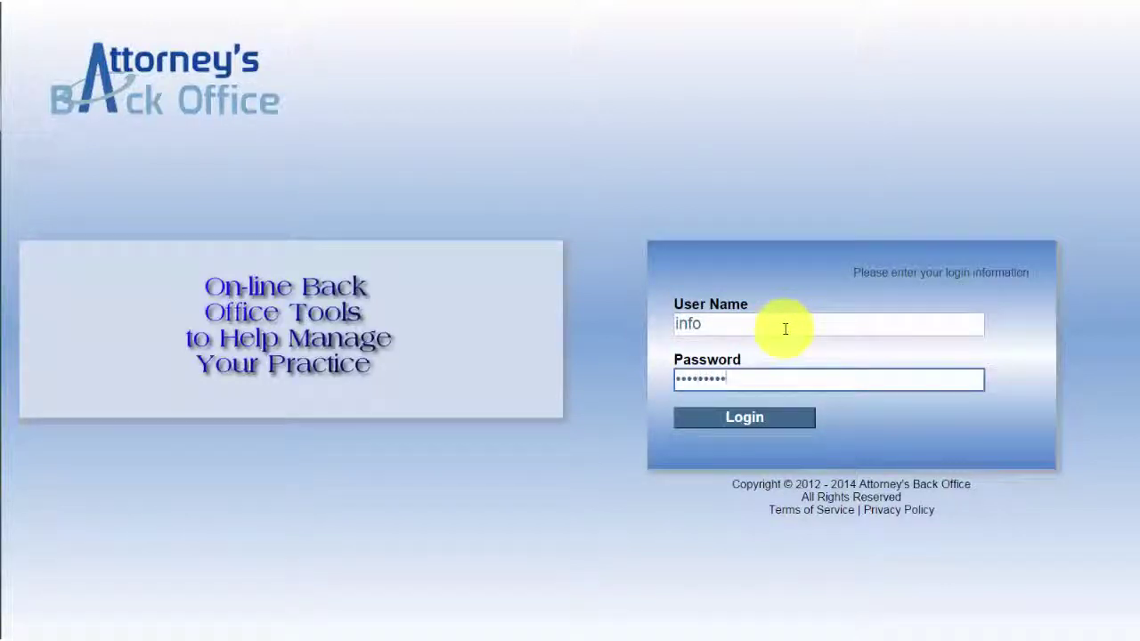
pyautogui.click(763, 419)
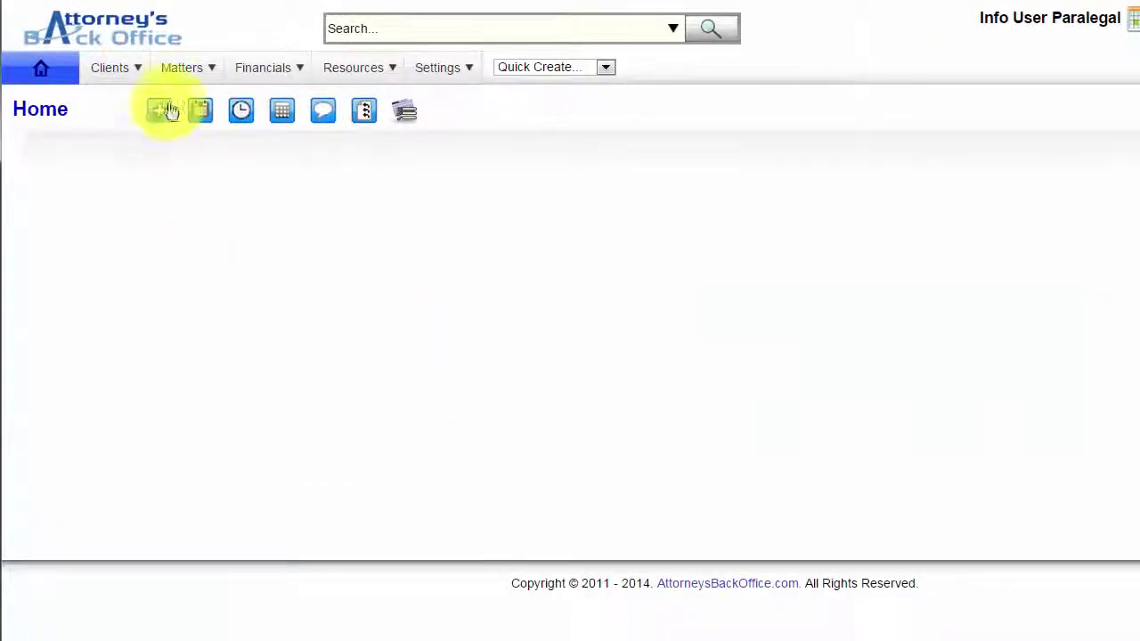
# Open the Timecontrol module and start a new timecontrol record
pyautogui.click(178, 77)
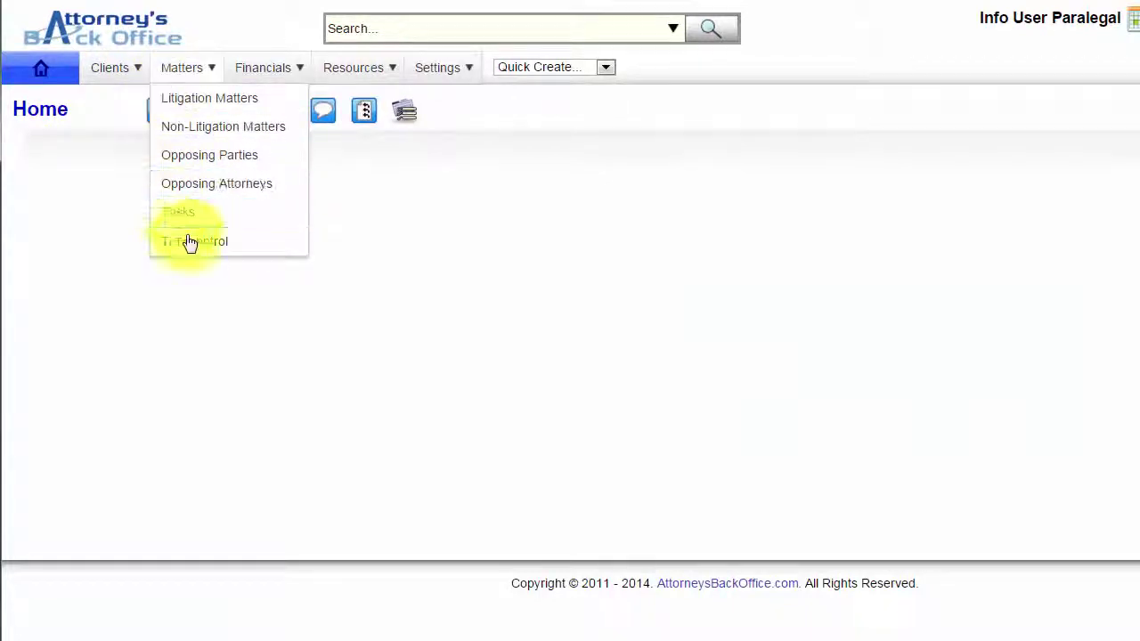
pyautogui.click(192, 243)
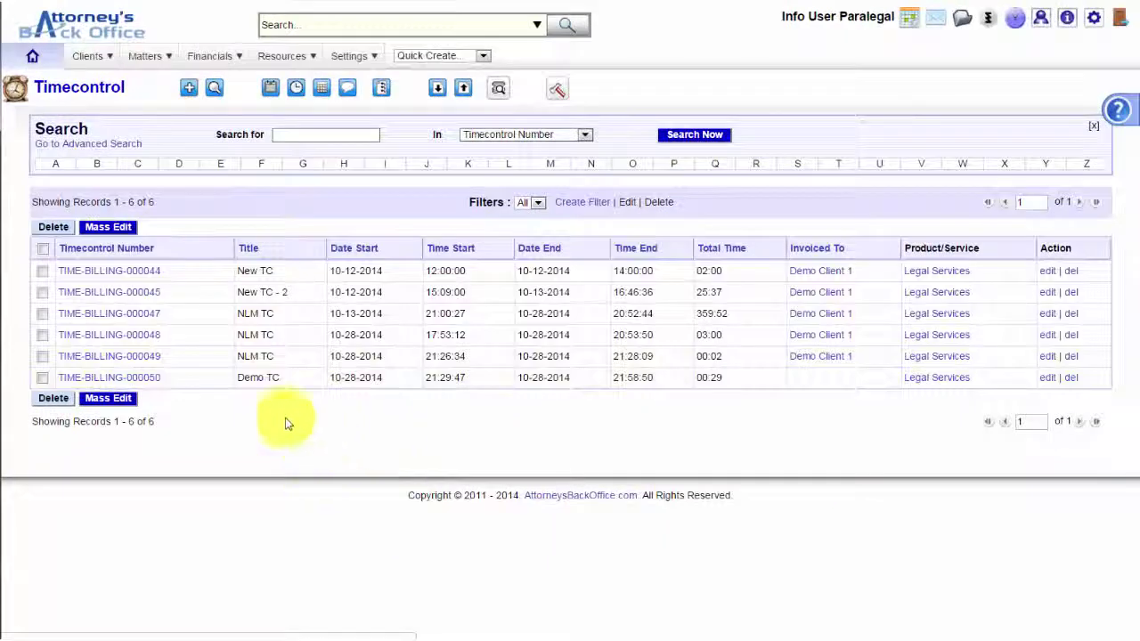
pyautogui.click(189, 92)
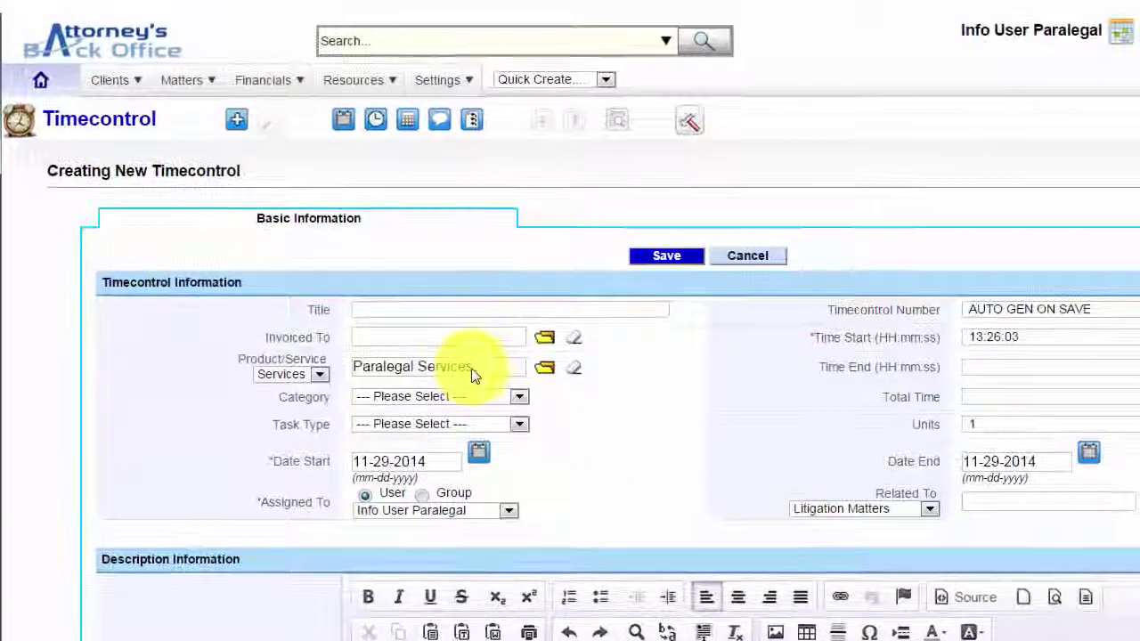
# Check the prefilled Product/Service on the new timecontrol record against the logged-in user
pyautogui.click(379, 285)
pyautogui.moveTo(438, 366); pyautogui.dragTo(366, 366)
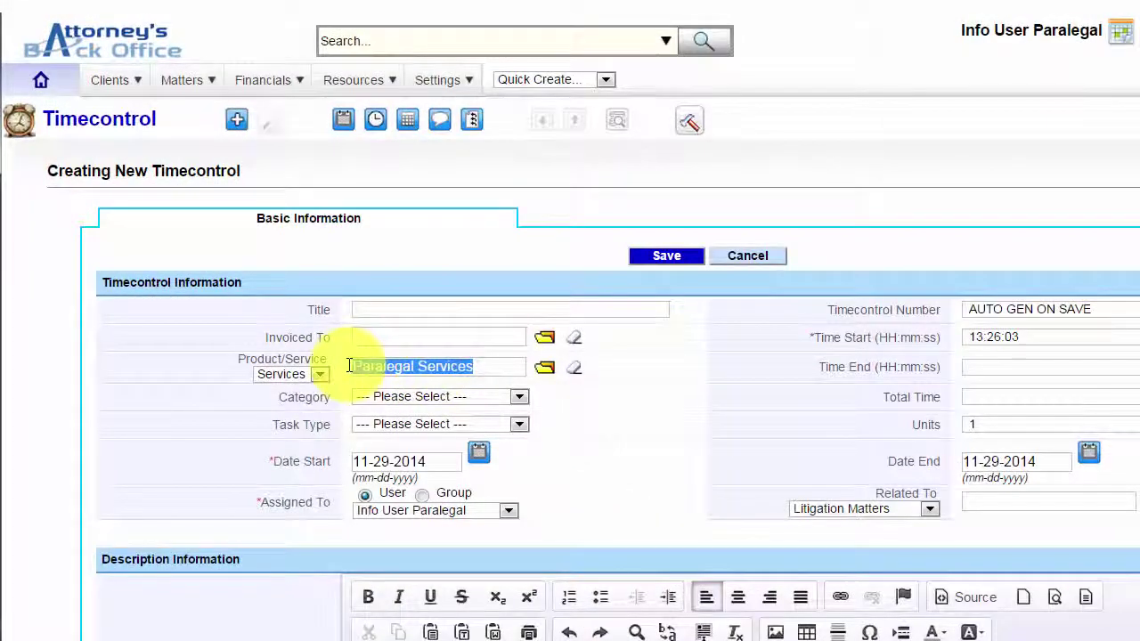
pyautogui.moveTo(962, 37); pyautogui.dragTo(1105, 35)
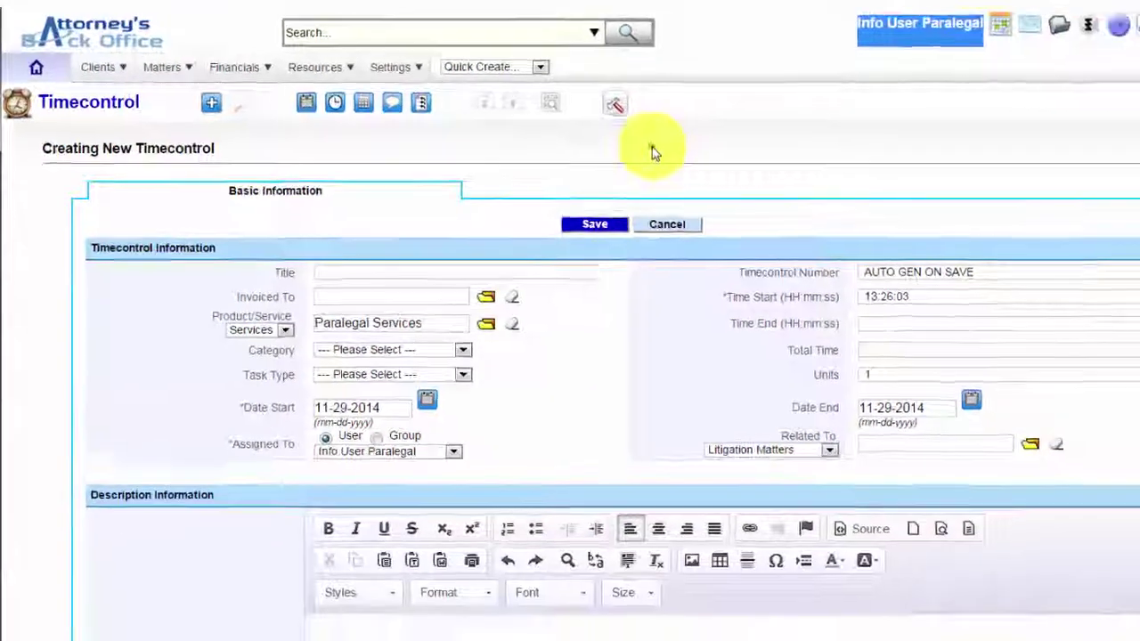
pyautogui.click(724, 166)
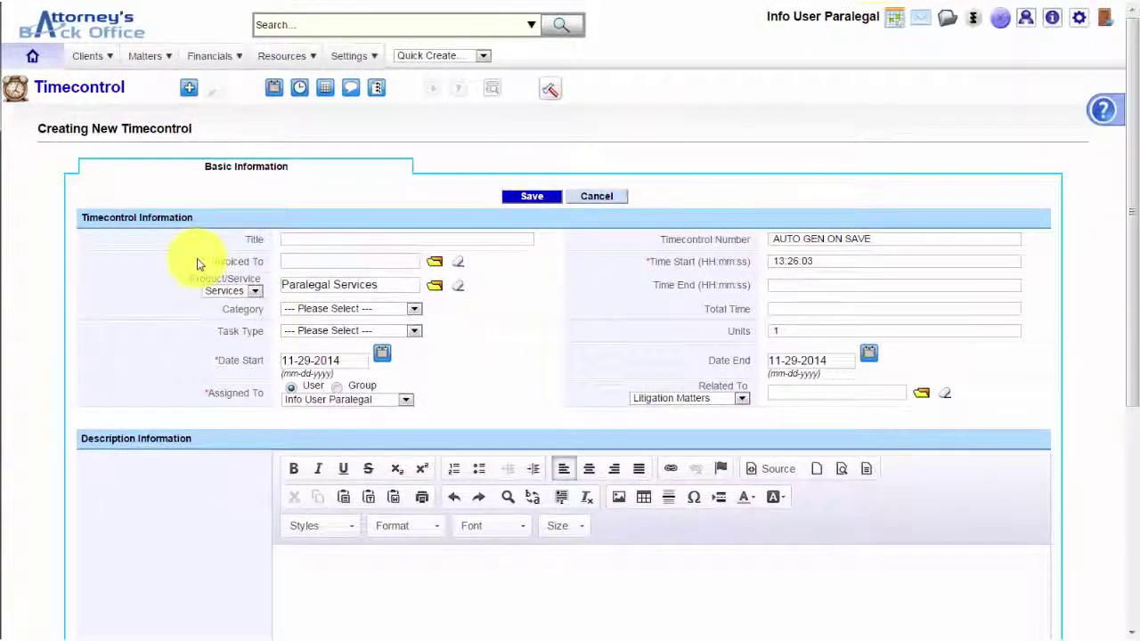